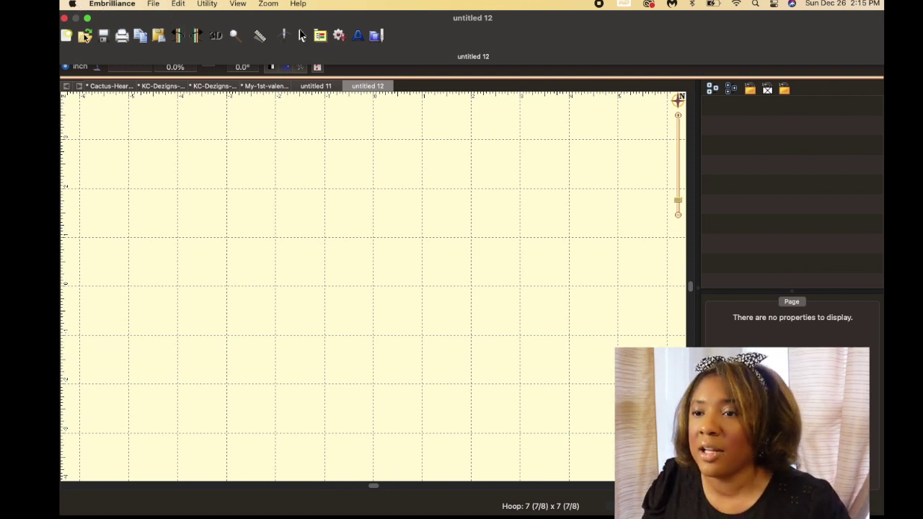
click(151, 3)
mouse_move(178, 6)
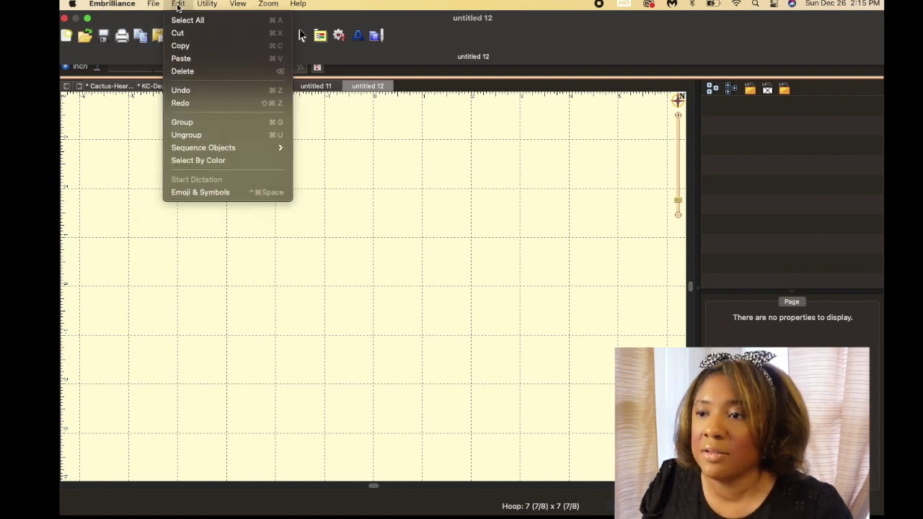
mouse_move(148, 3)
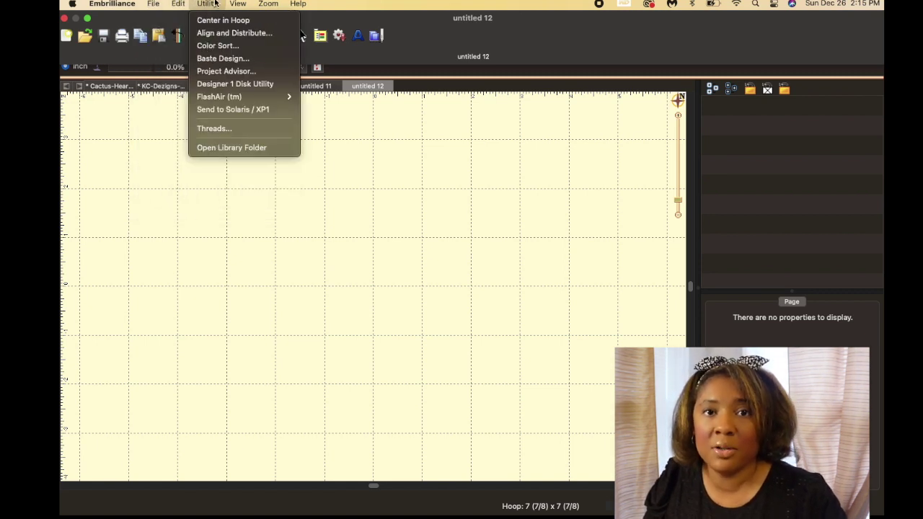
mouse_move(293, 11)
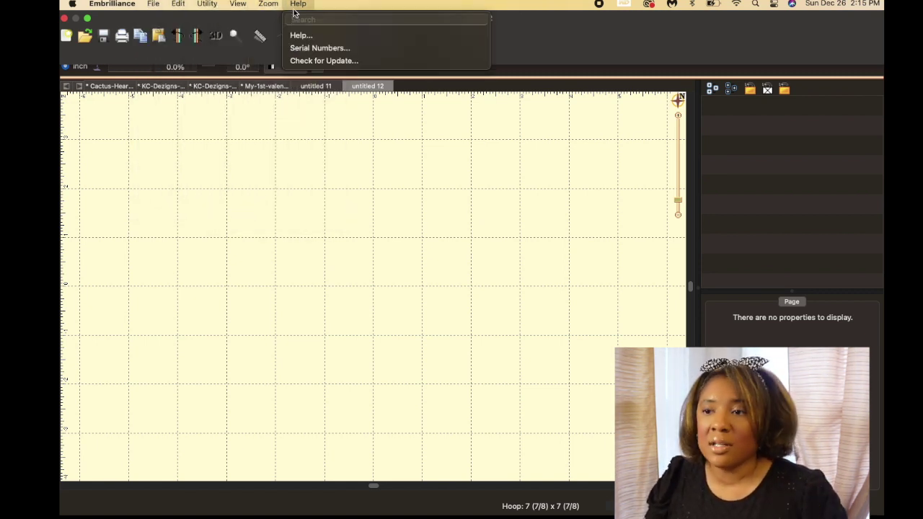
click(261, 117)
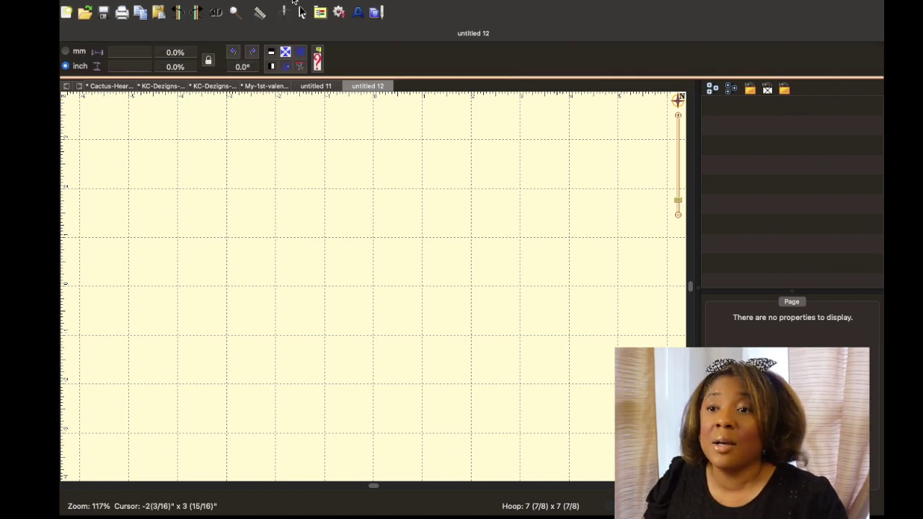
mouse_move(294, 2)
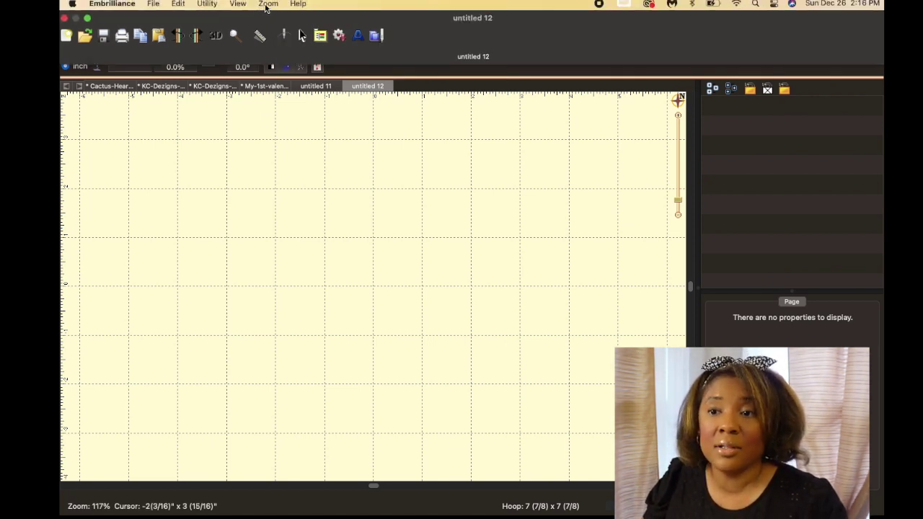
Create a new blank design page
click(66, 38)
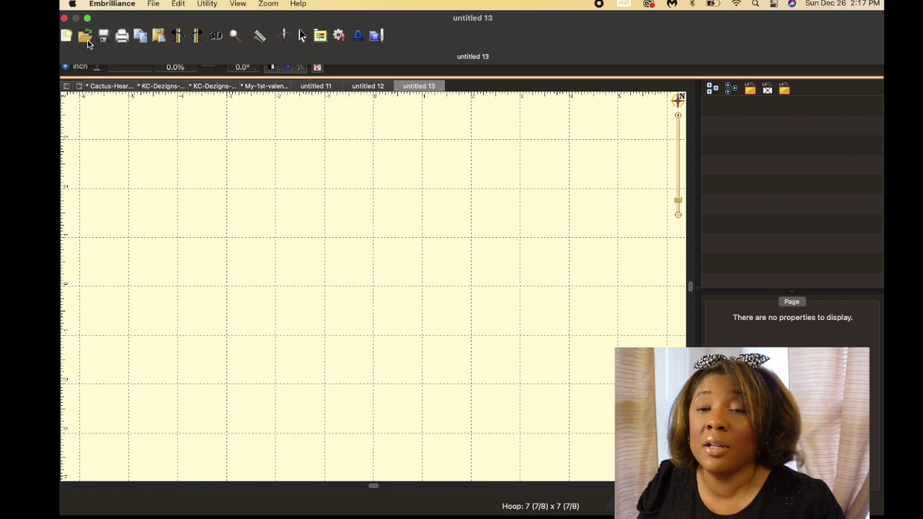
click(86, 40)
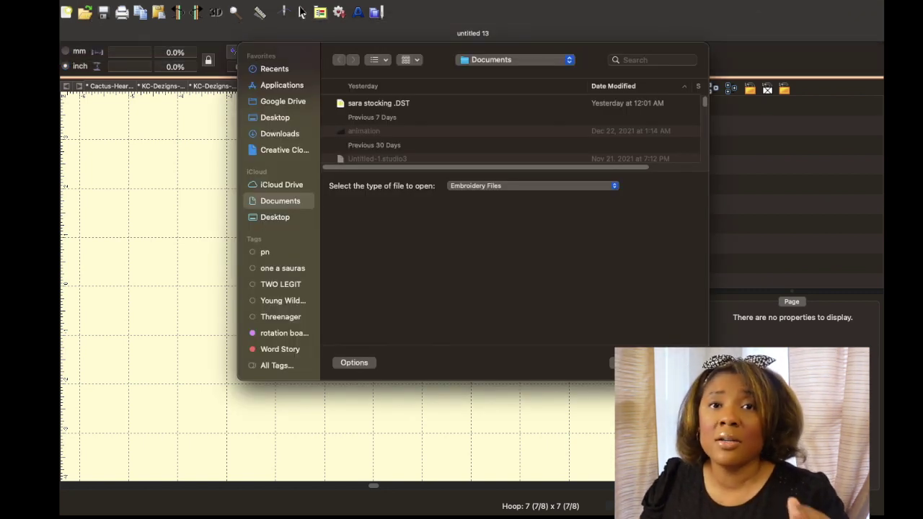
click(613, 362)
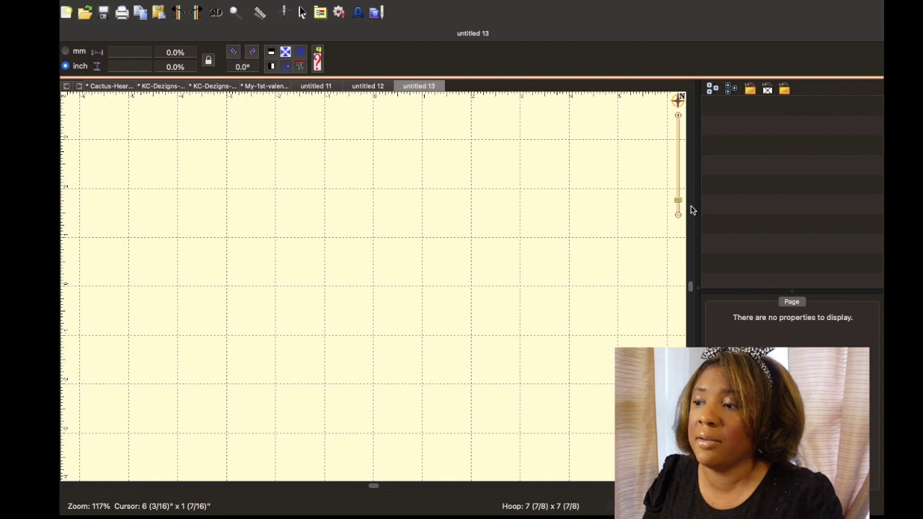
drag(680, 206, 670, 204)
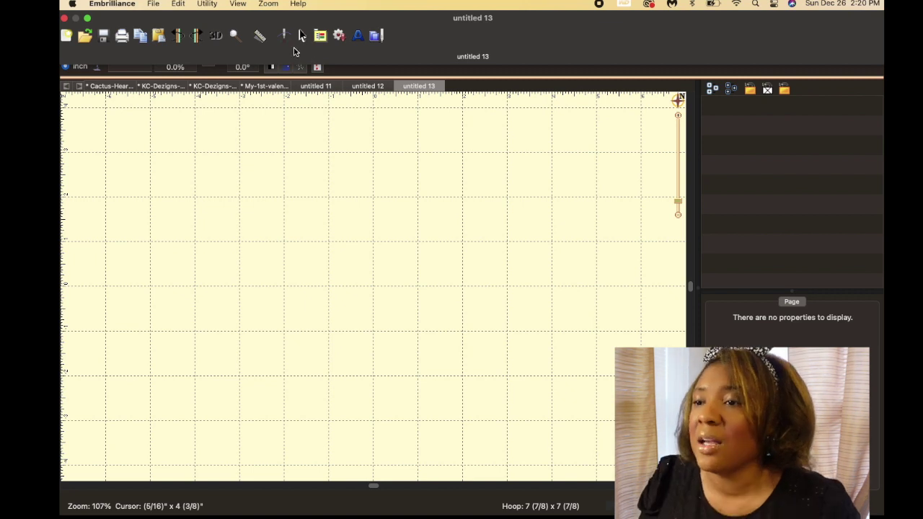
click(260, 37)
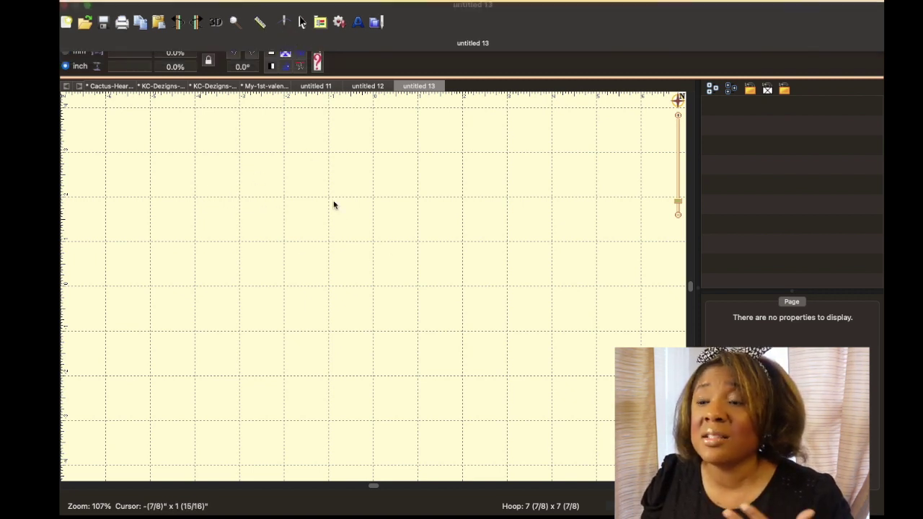
mouse_move(264, 15)
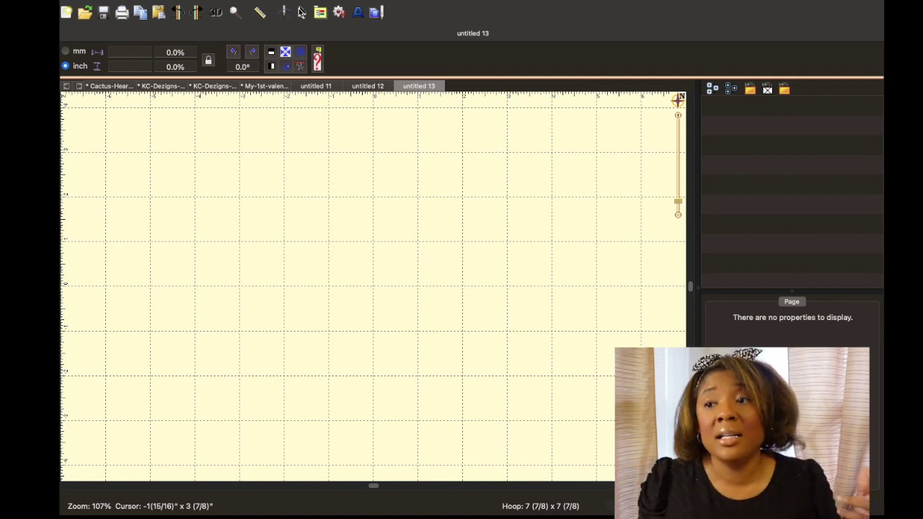
click(301, 12)
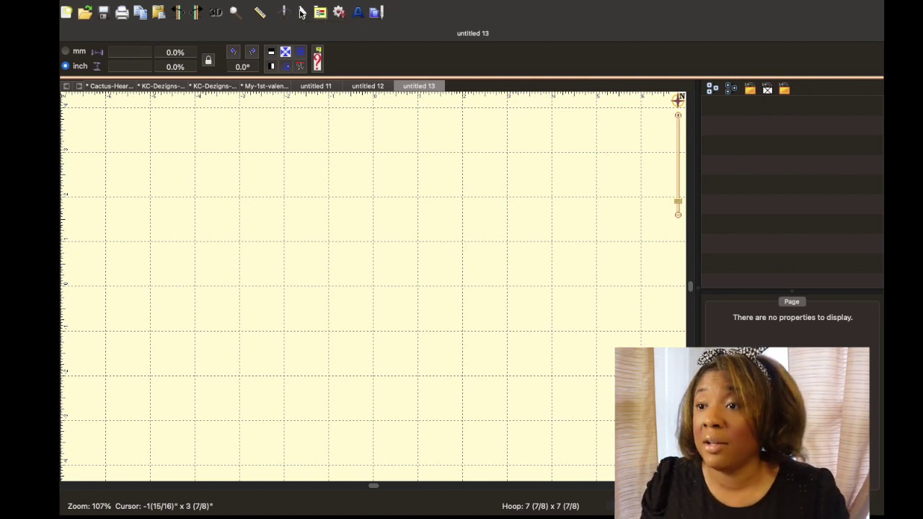
Examine the PES hoop list in the hoop preferences, comparing the sewing fields of several hoop sizes
double_click(285, 163)
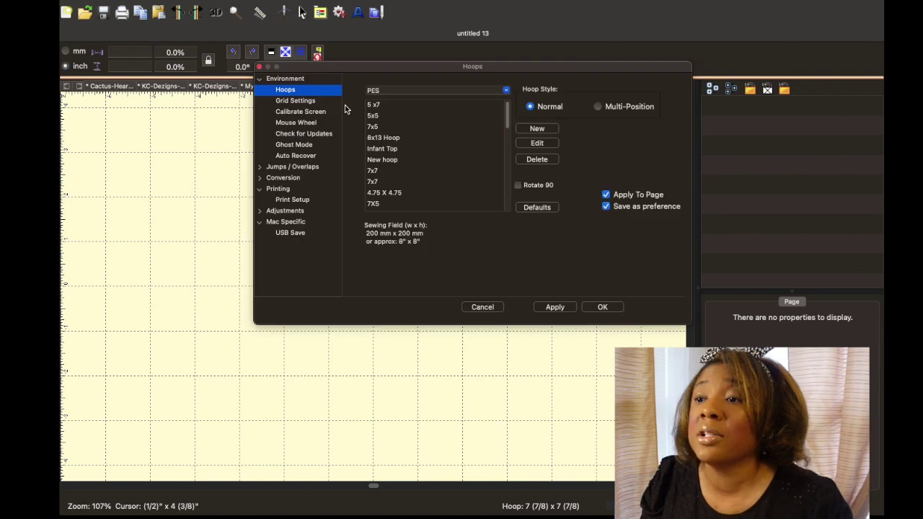
click(386, 105)
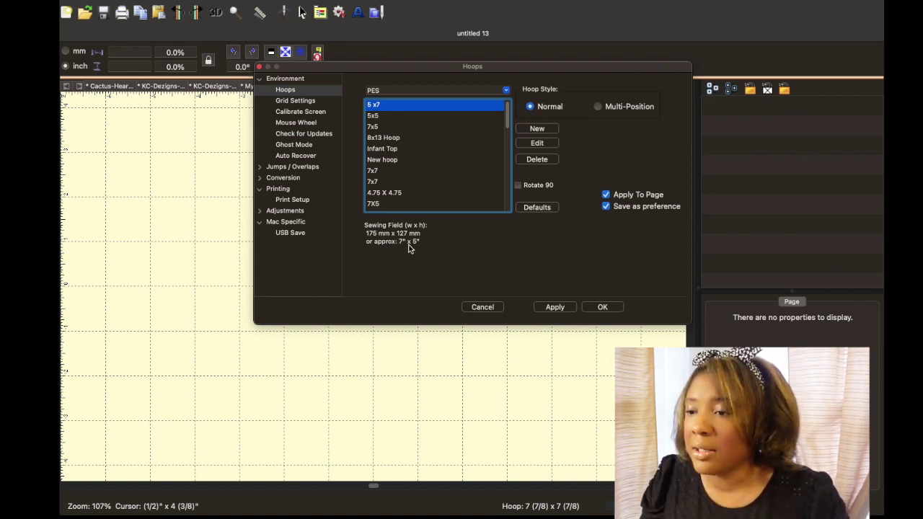
click(377, 117)
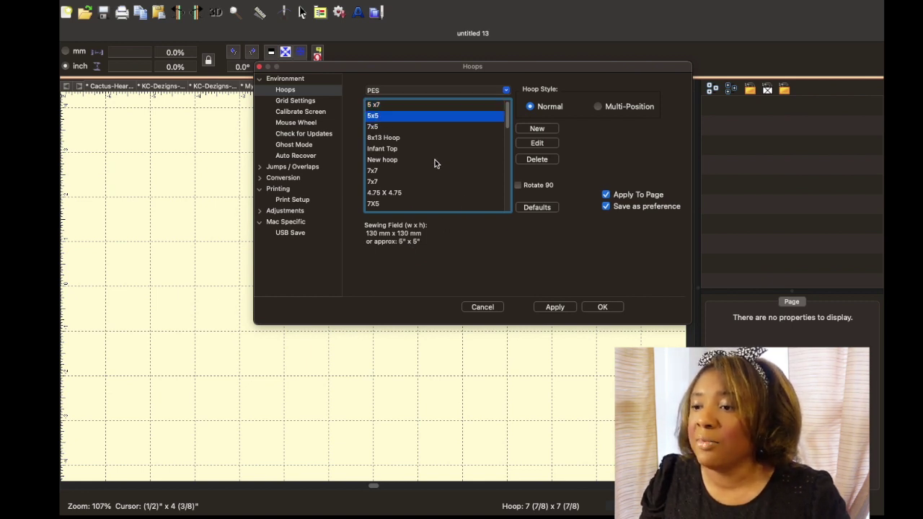
scroll(406, 194, down, 5)
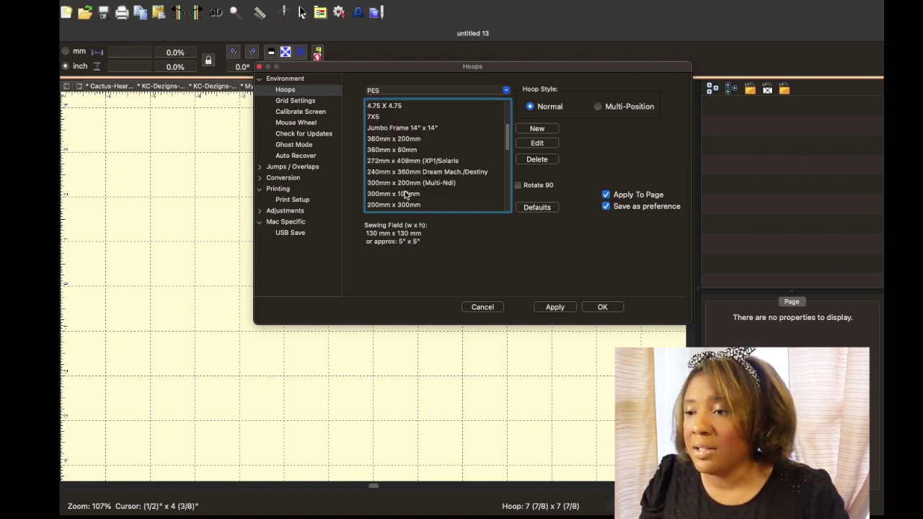
scroll(406, 195, down, 3)
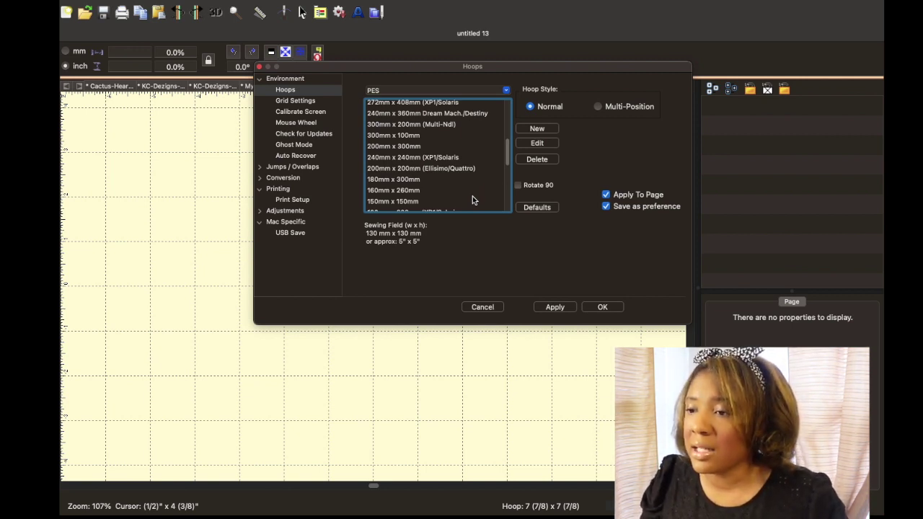
click(414, 127)
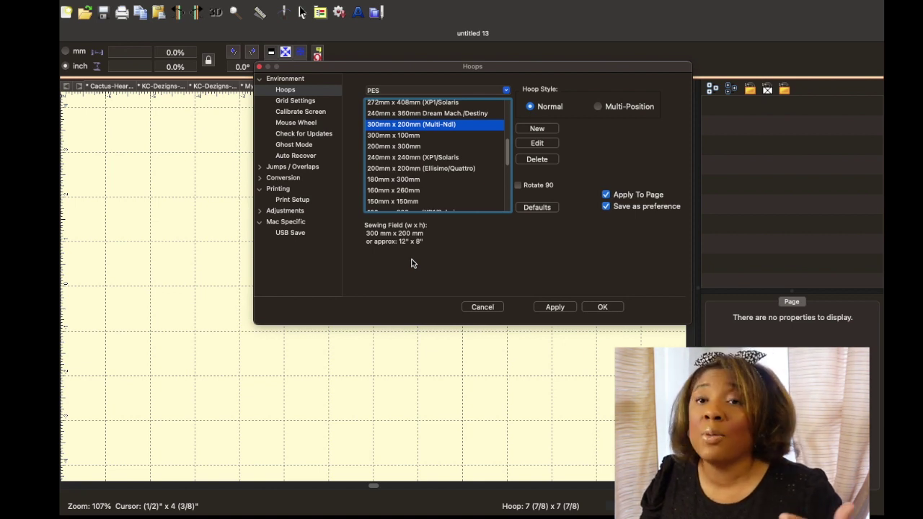
click(409, 146)
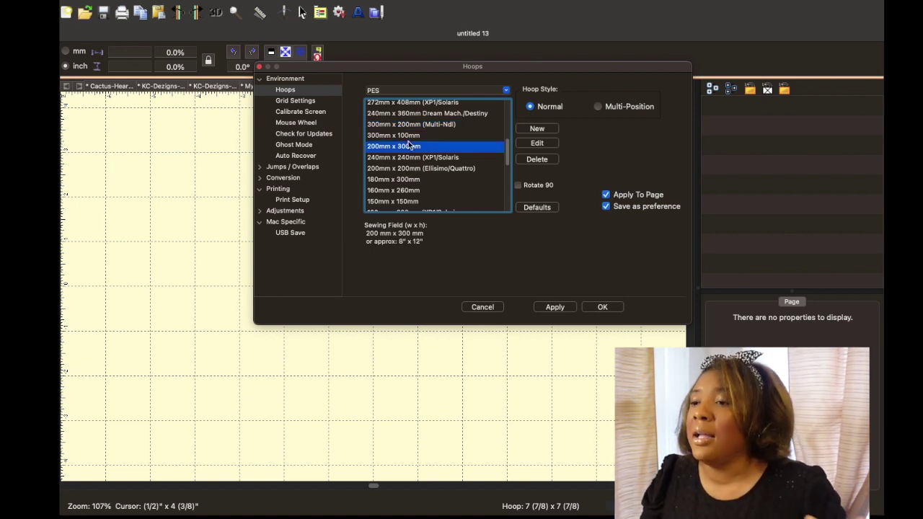
click(408, 137)
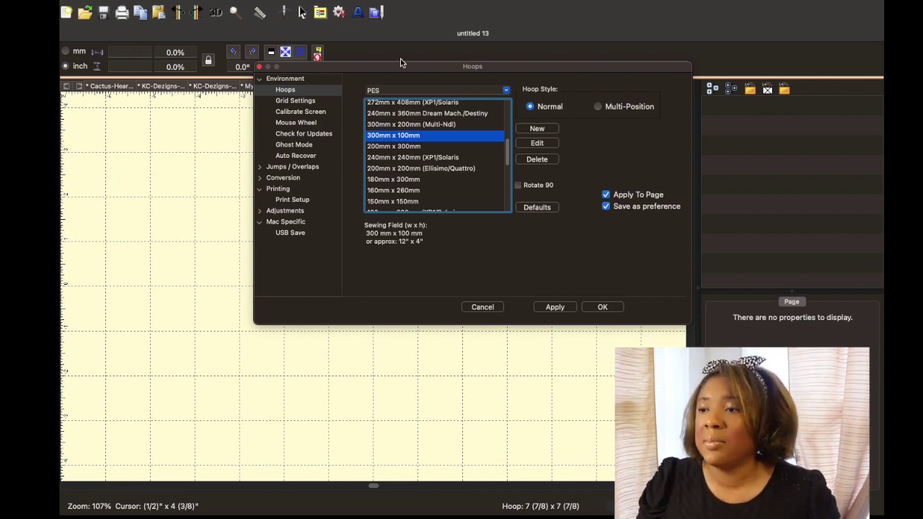
drag(508, 159, 503, 120)
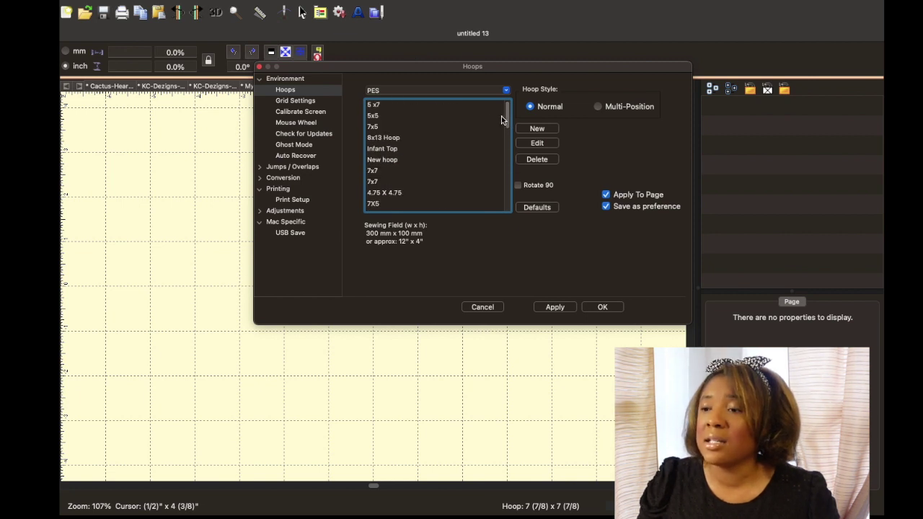
scroll(433, 166, down, 5)
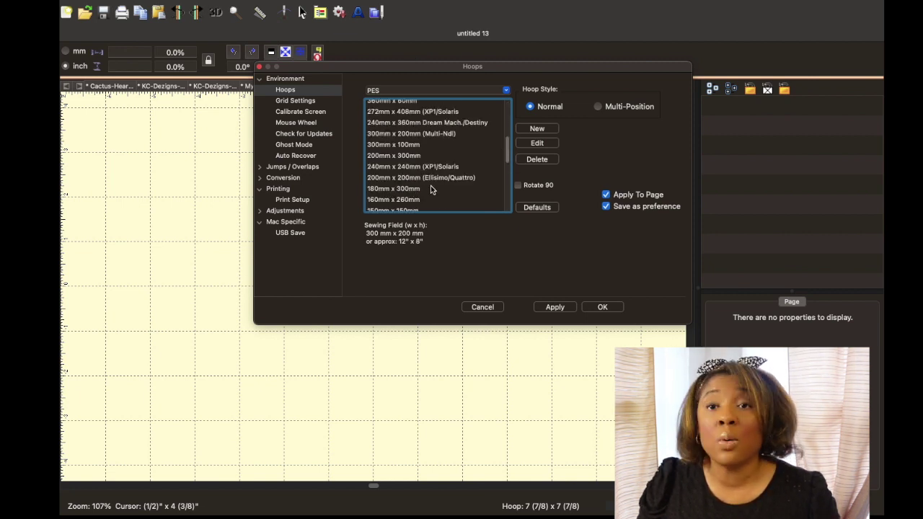
click(441, 180)
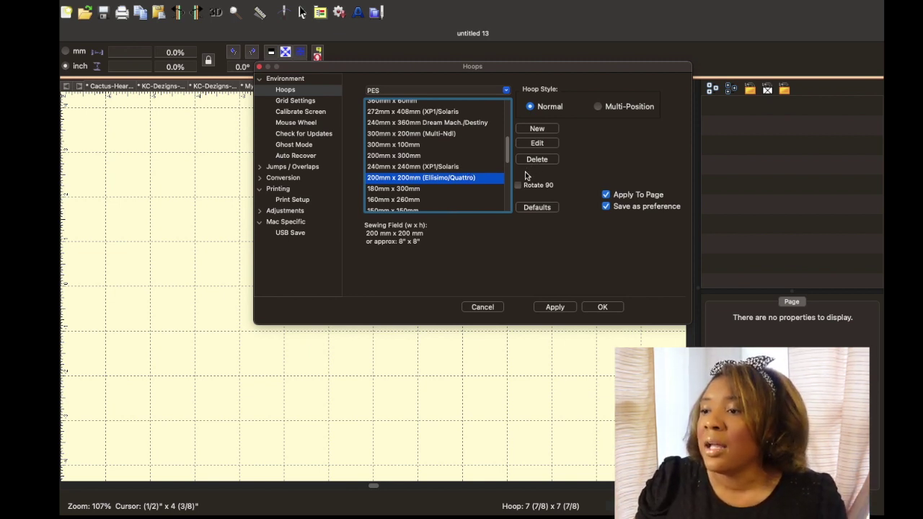
drag(508, 155, 509, 209)
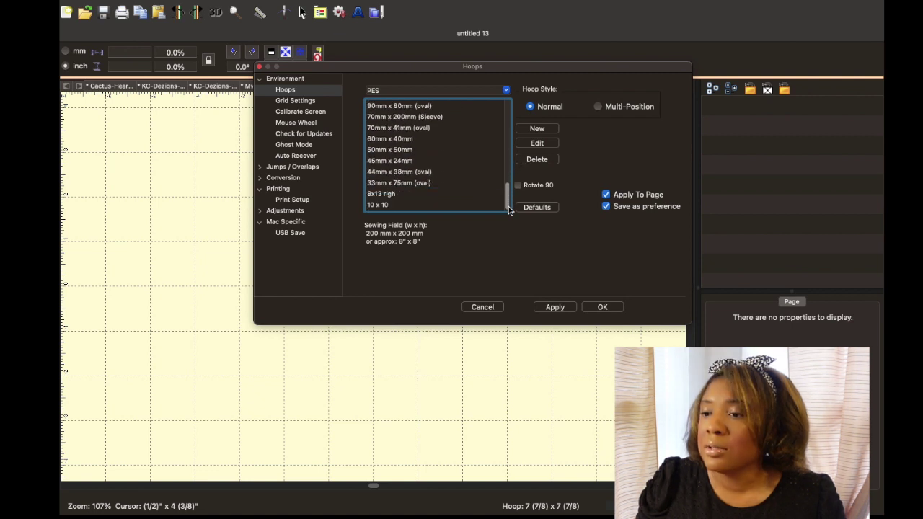
Set the page's hoop to the 5x5 size and apply it
click(367, 206)
key(Return)
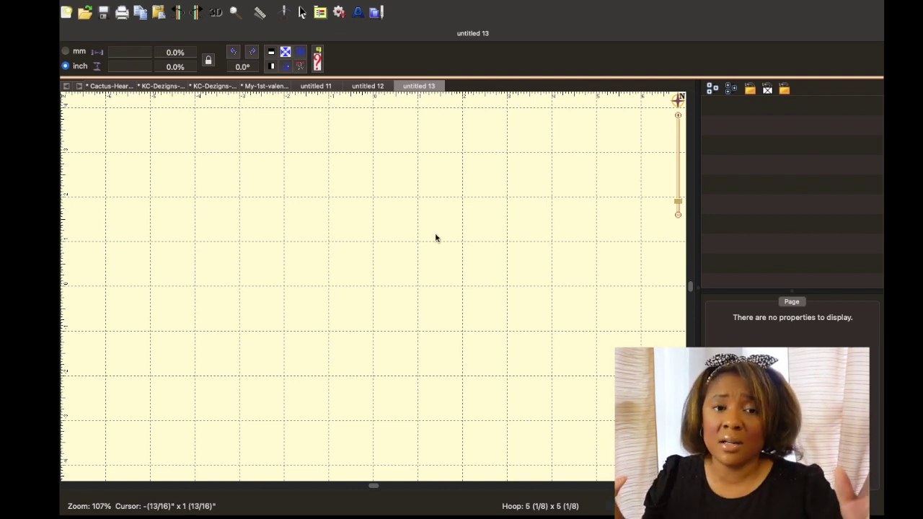
click(322, 13)
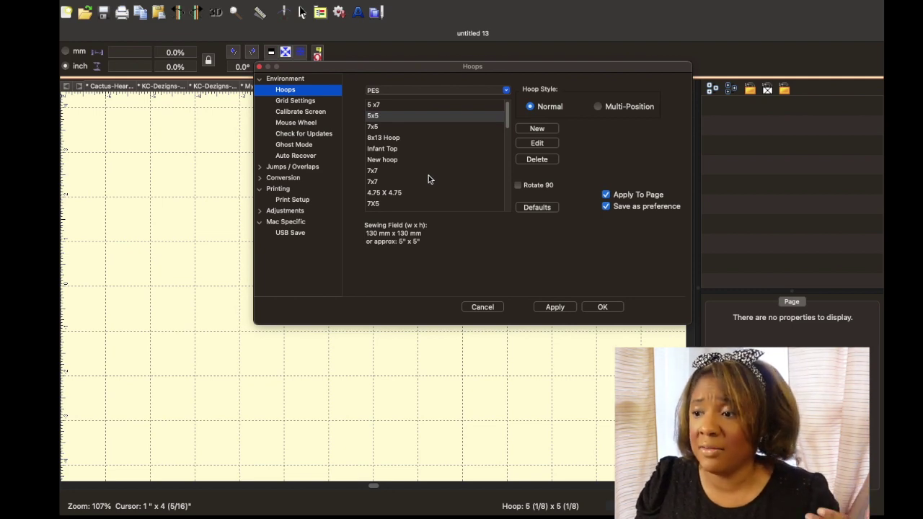
click(598, 307)
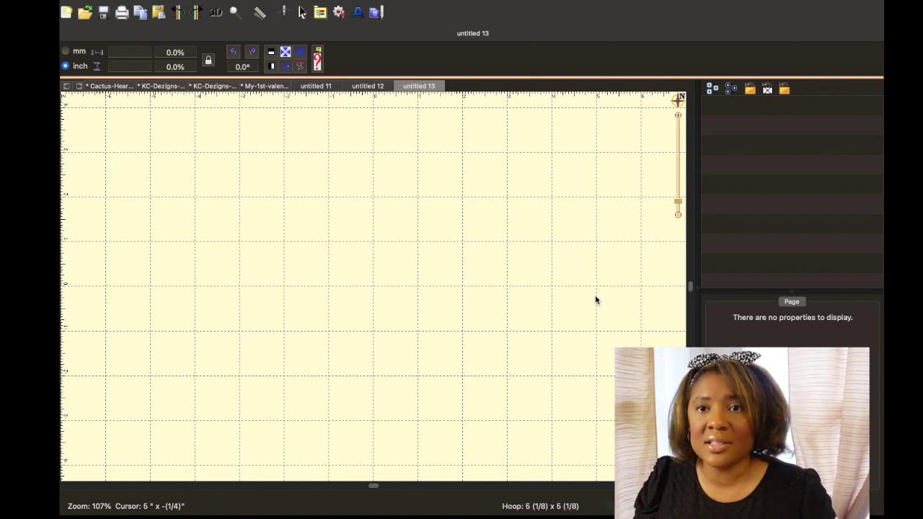
Turn on Draw Hoop to display the hoop outline on the page
mouse_move(287, 7)
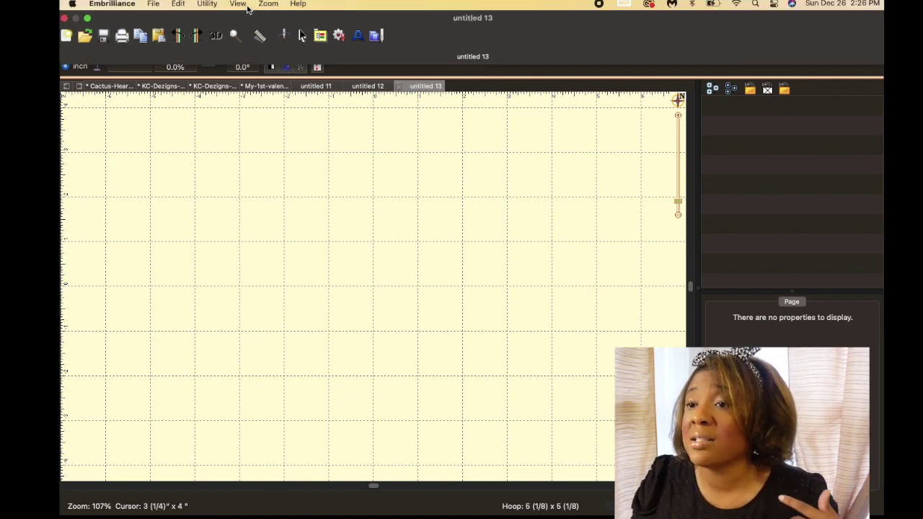
click(242, 5)
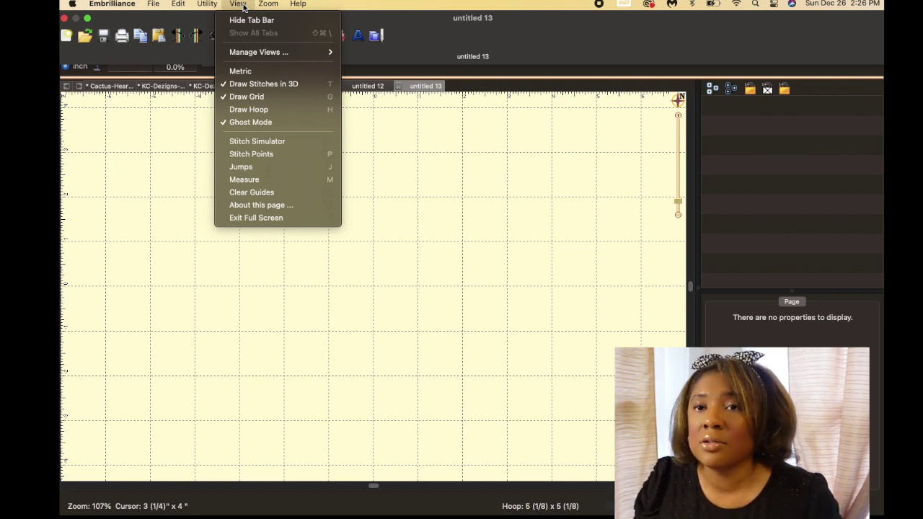
click(249, 109)
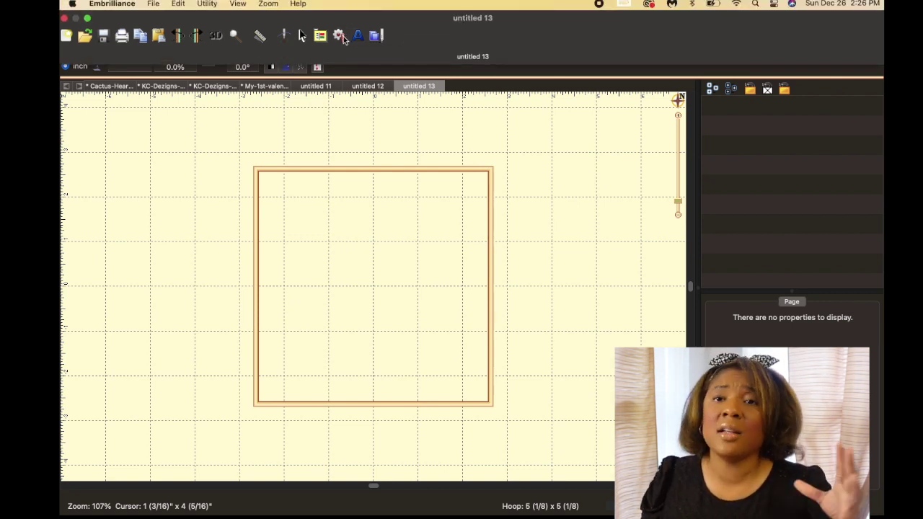
click(339, 37)
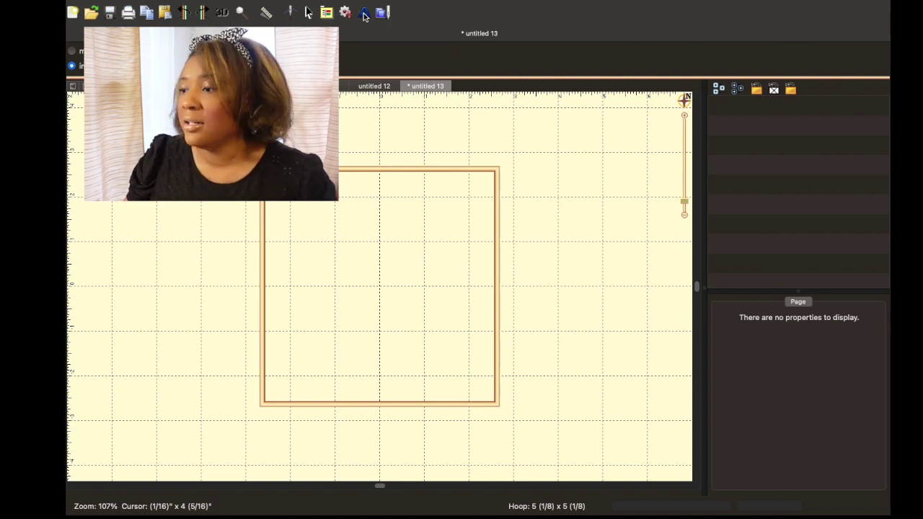
Add a lettering object in the hoop and replace its default text with the person's first name
click(364, 16)
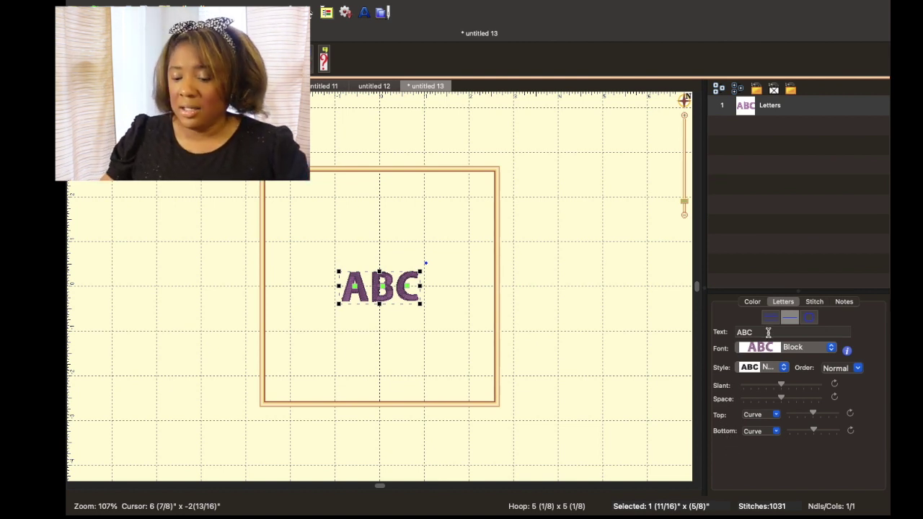
drag(768, 332, 731, 331)
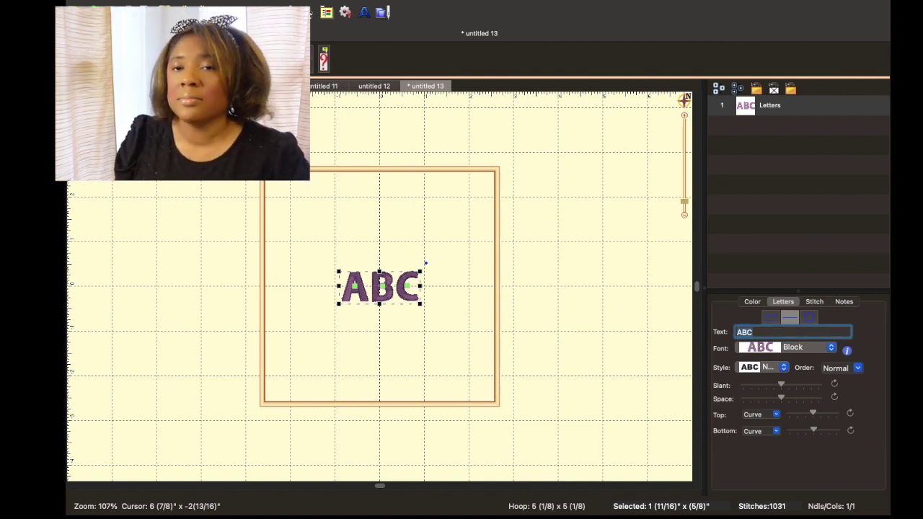
text(Alisha)
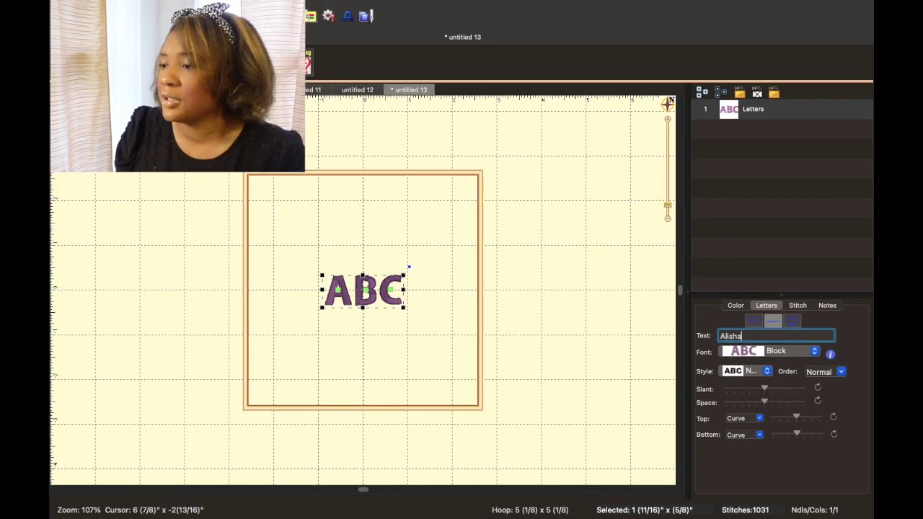
key(Return)
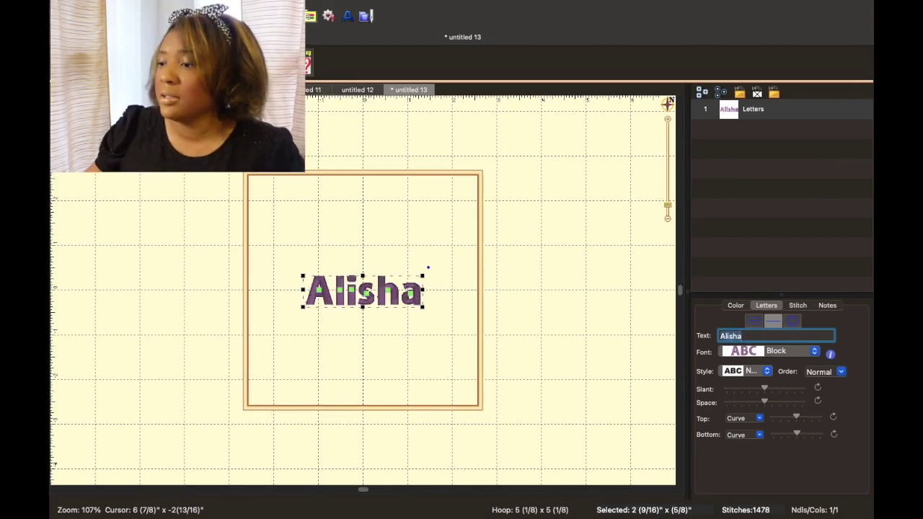
Set the font of the name lettering to Block Mini
click(790, 352)
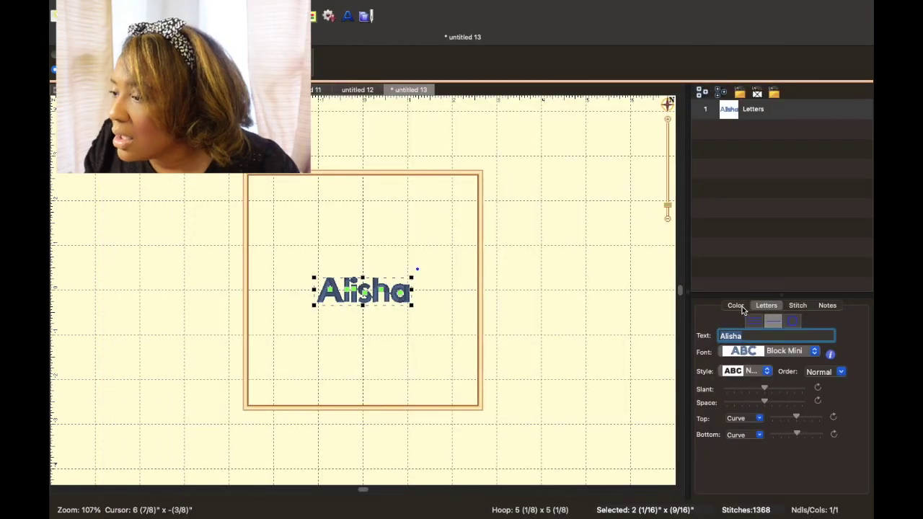
Change the lettering's thread color to 620 Magenta from the Brother Embroidery thread chart
click(735, 306)
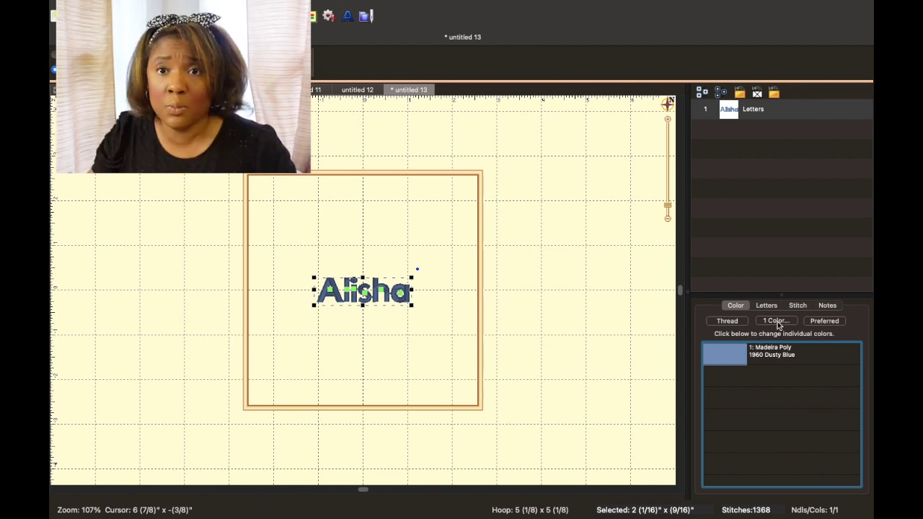
click(772, 322)
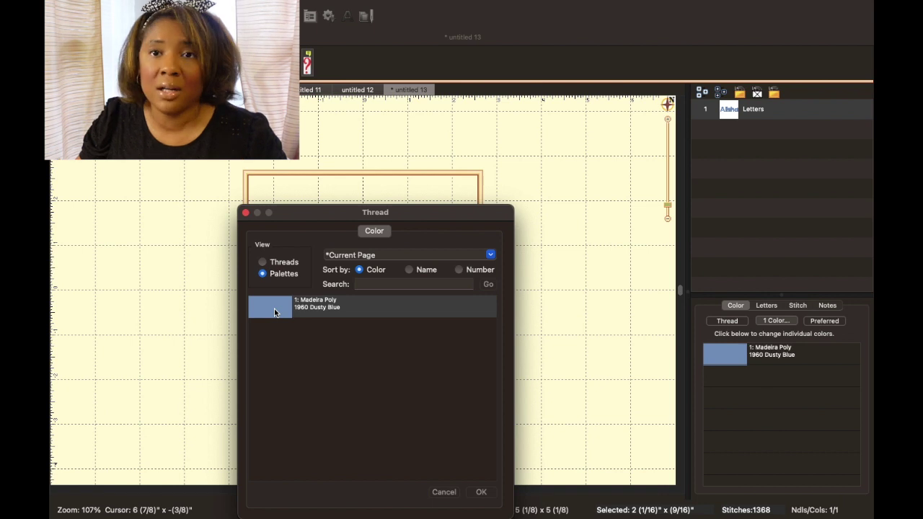
click(263, 262)
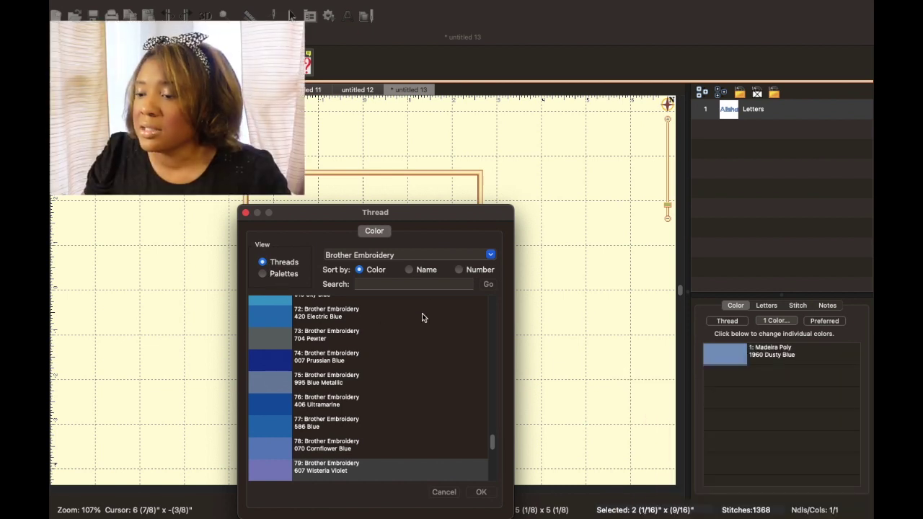
scroll(438, 347, down, 3)
scroll(439, 349, down, 2)
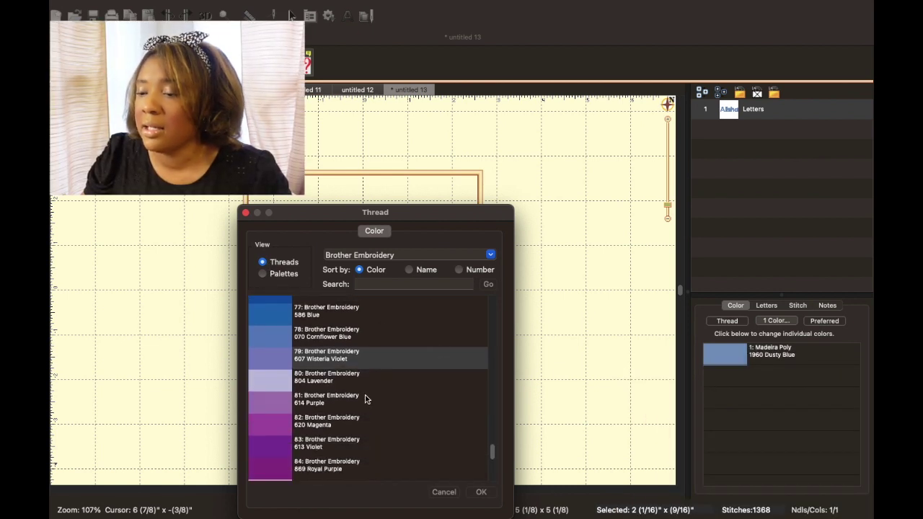
click(335, 425)
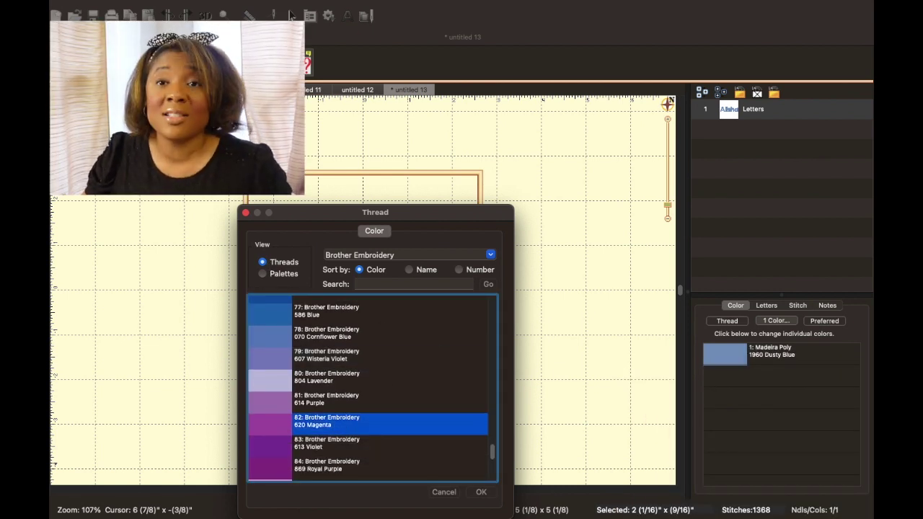
click(488, 495)
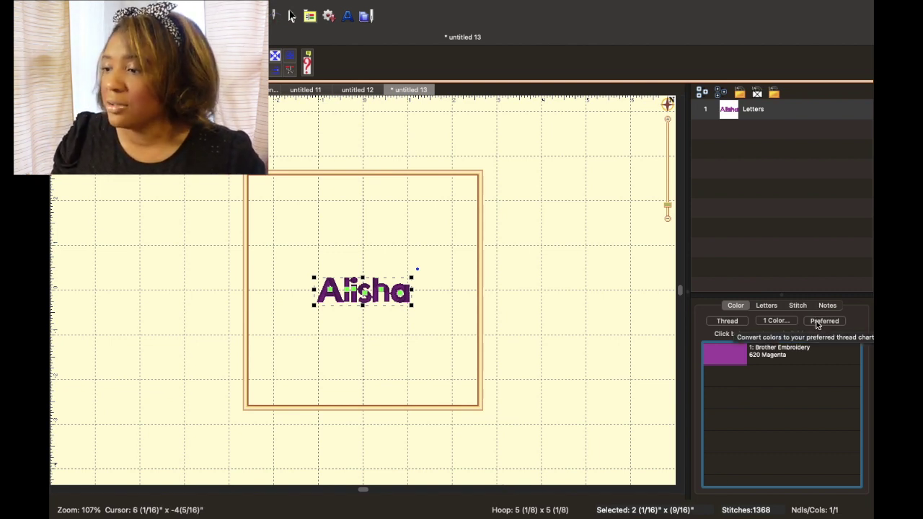
Try the Vertical style on the name lettering and undo the change
click(767, 305)
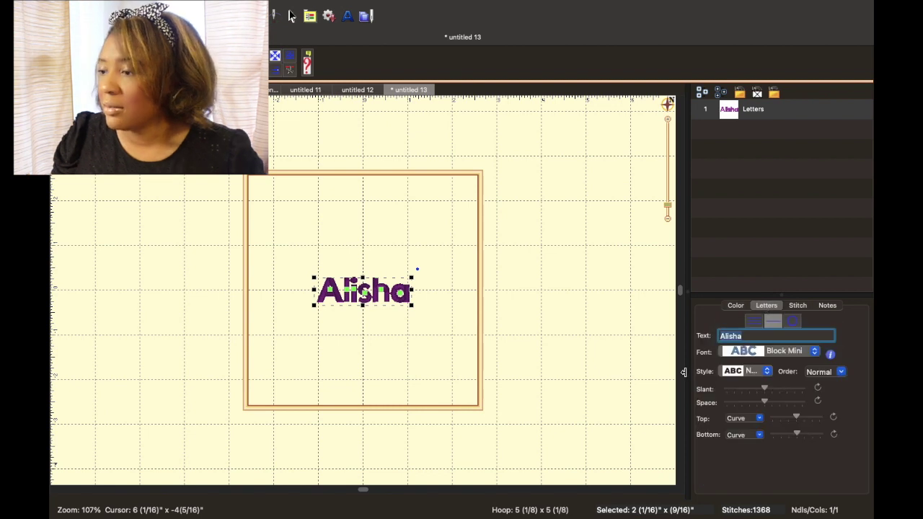
click(750, 371)
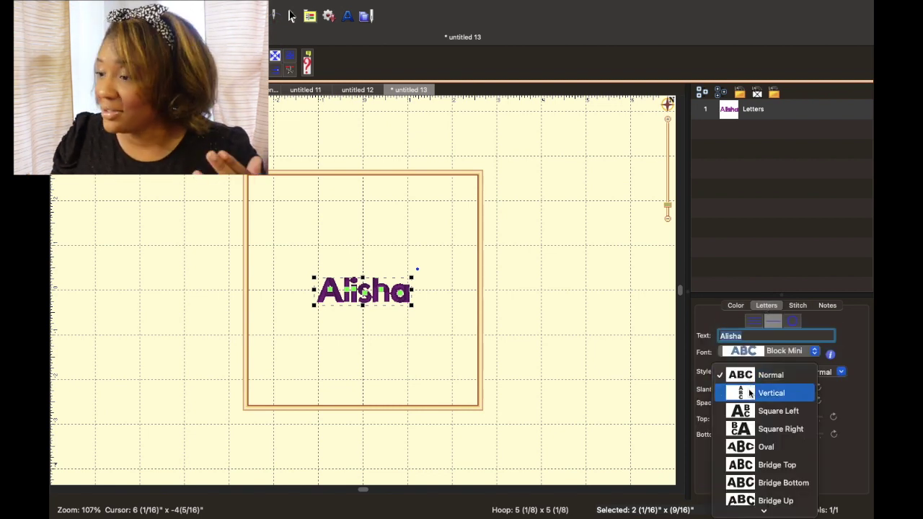
click(750, 393)
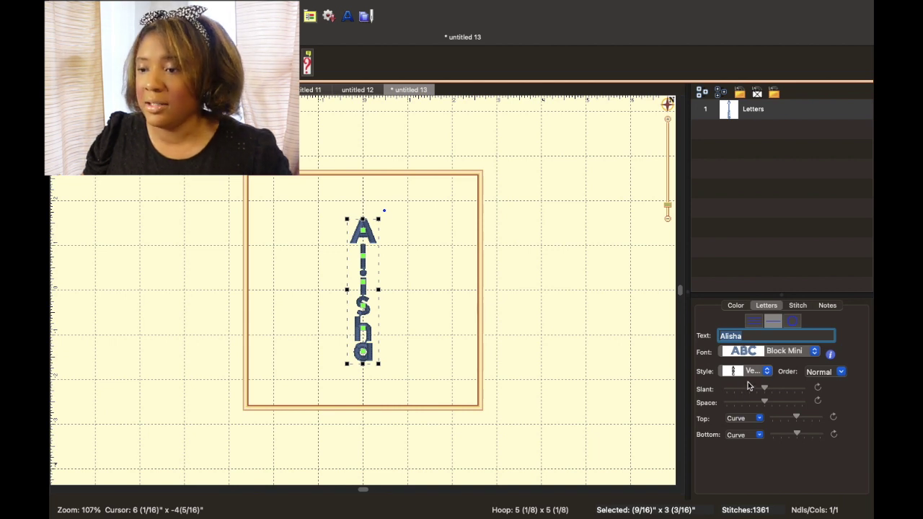
key(ctrl+z)
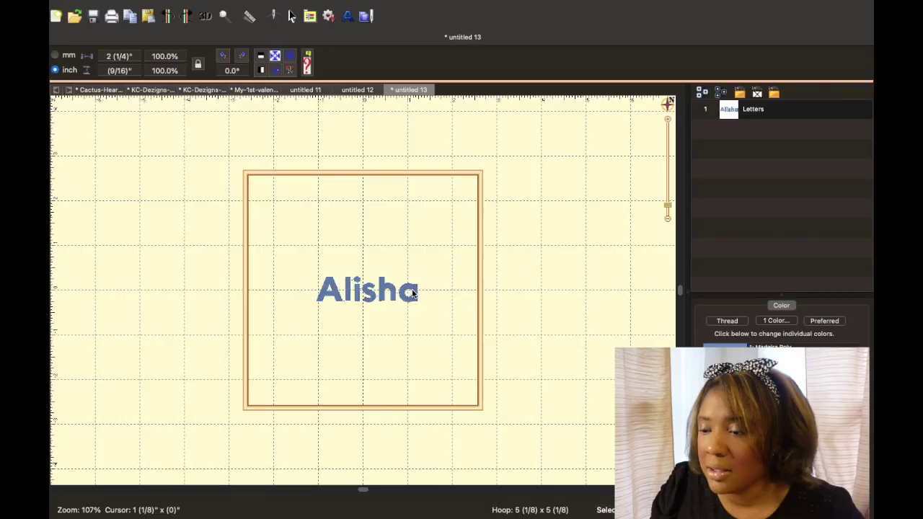
Select the name lettering and shift its last letter slightly away from the letter before it
click(408, 294)
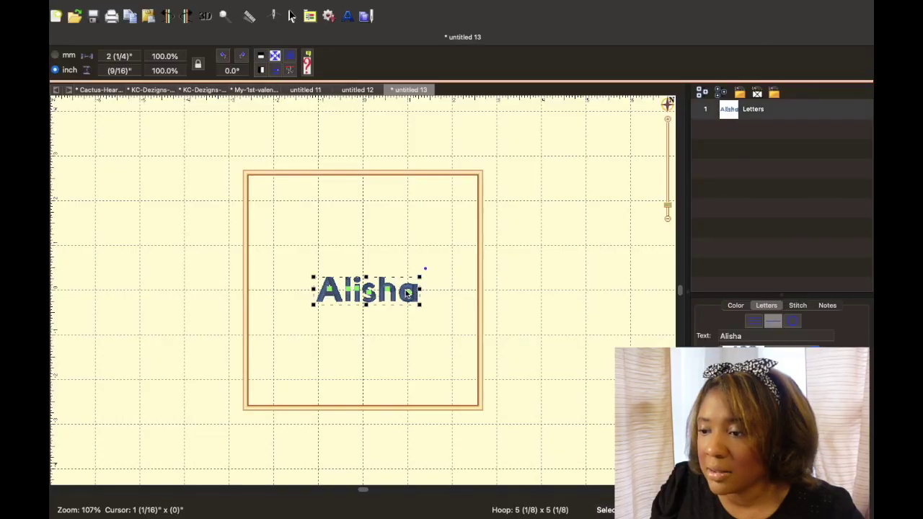
mouse_move(407, 294)
mouse_down()
mouse_move(411, 270)
mouse_move(410, 294)
mouse_up()
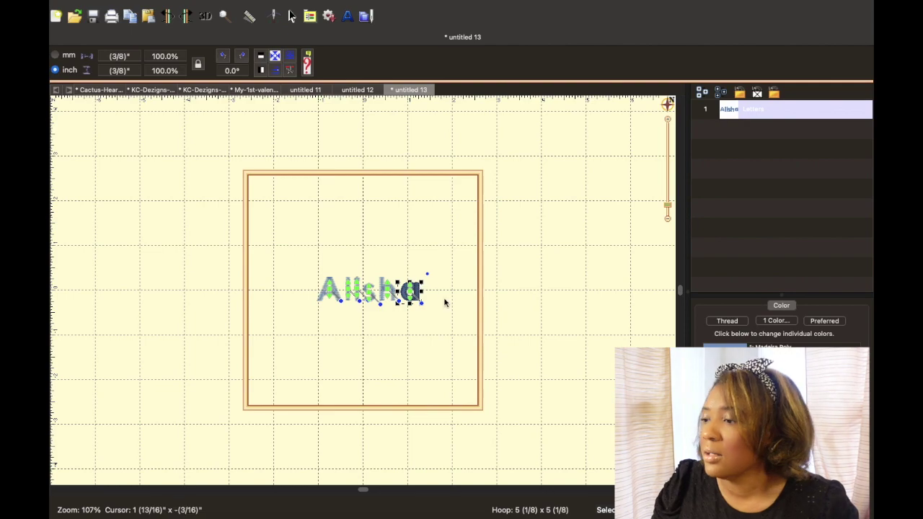
click(543, 309)
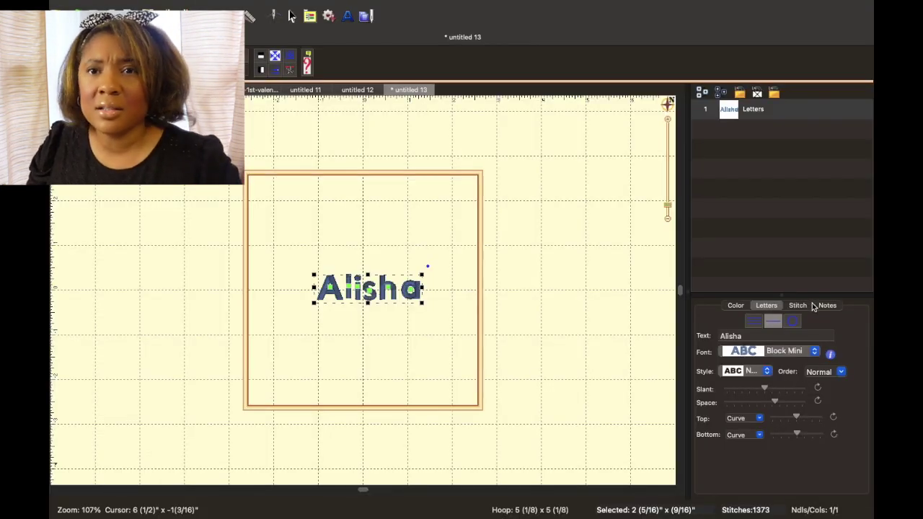
Reset the lettering's stitch settings to the defaults and return to its text and font properties
click(797, 306)
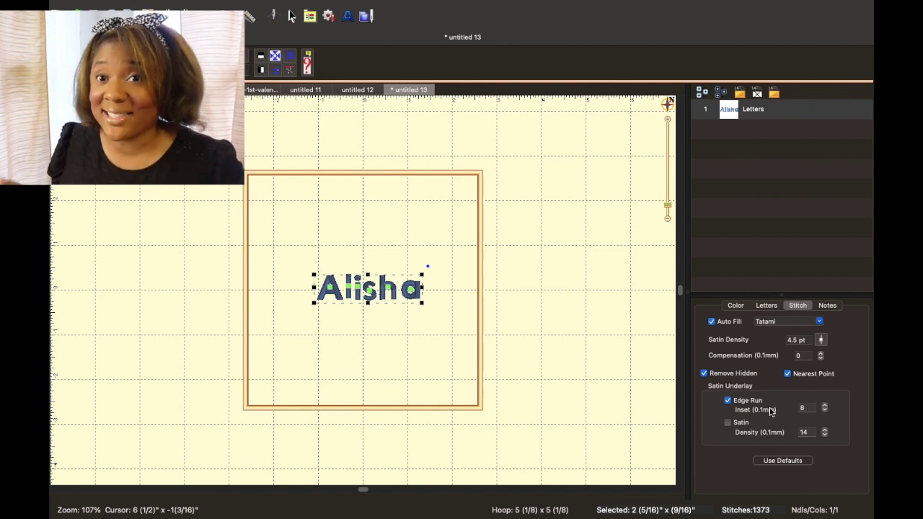
click(772, 306)
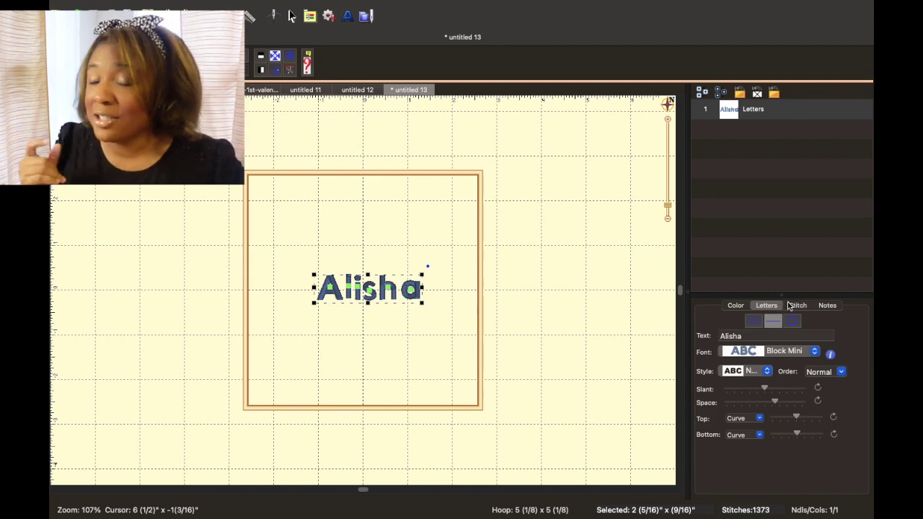
click(793, 306)
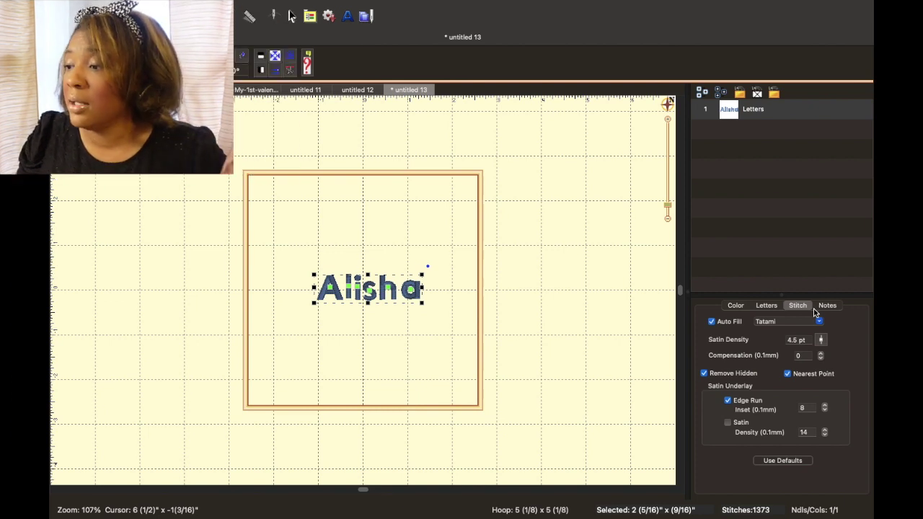
click(770, 461)
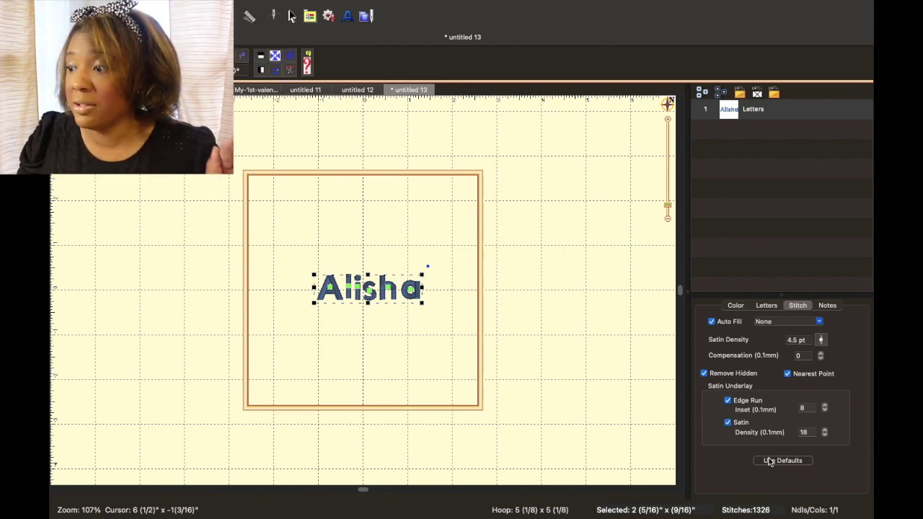
click(737, 307)
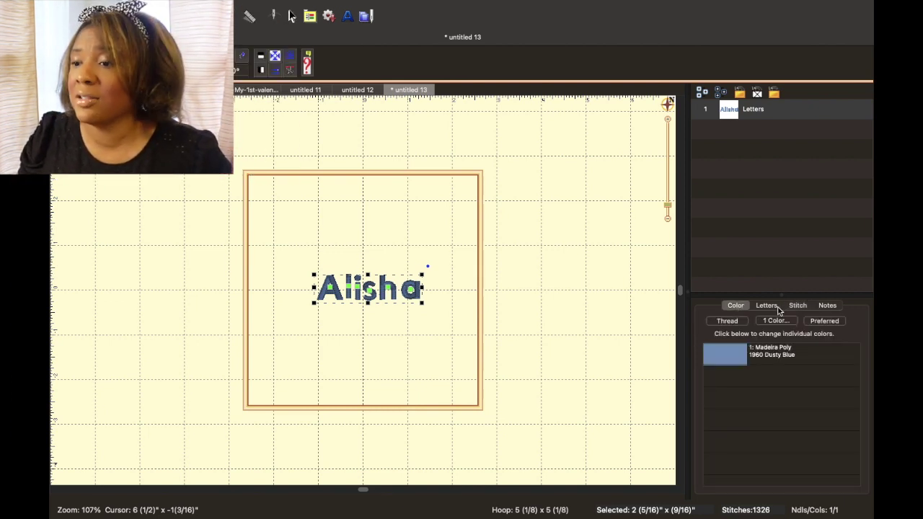
click(767, 306)
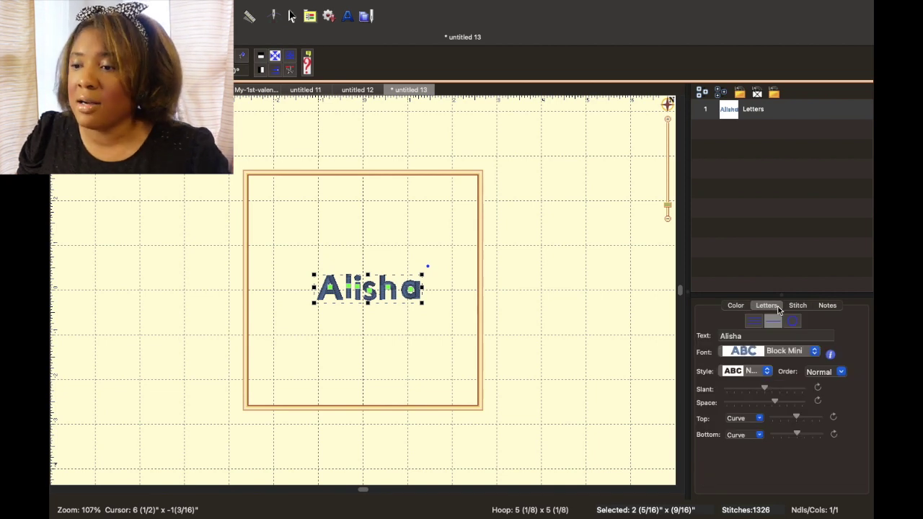